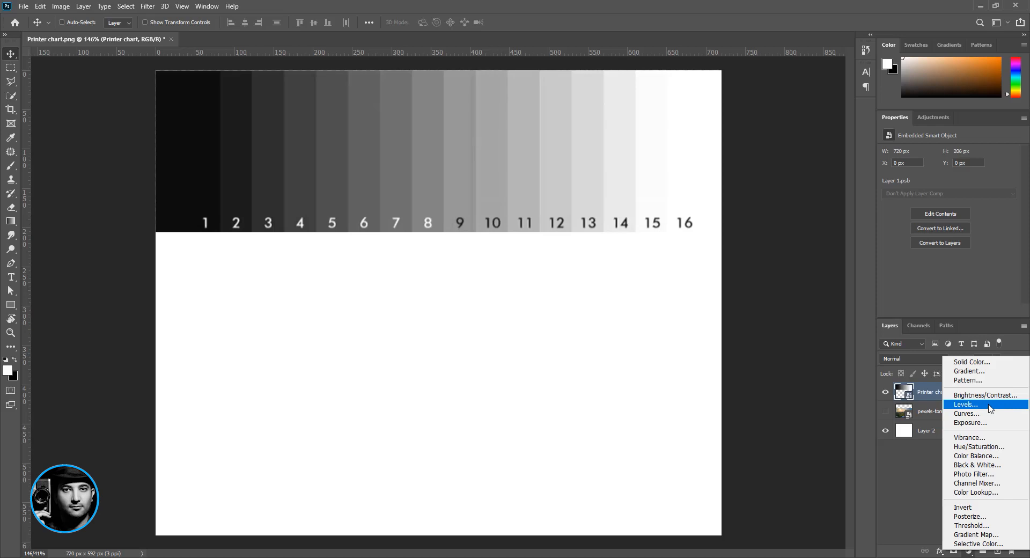
Step: Add a Levels adjustment layer above the Printer chart layer and try a shadow input of 13, returning it to 0
click(987, 404)
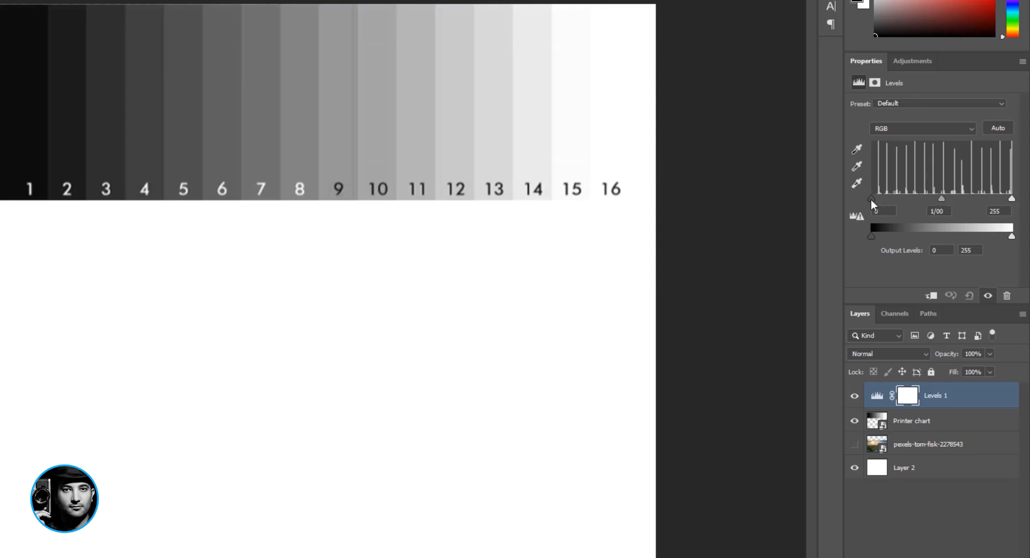
drag(871, 197, 877, 197)
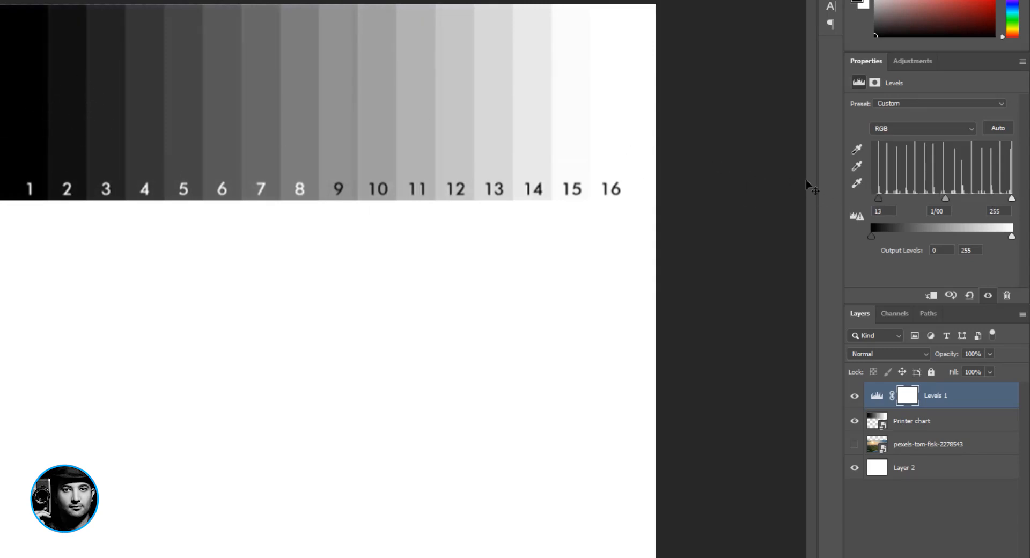
mouse_move(878, 196)
mouse_down()
mouse_move(908, 198)
mouse_move(869, 198)
mouse_up()
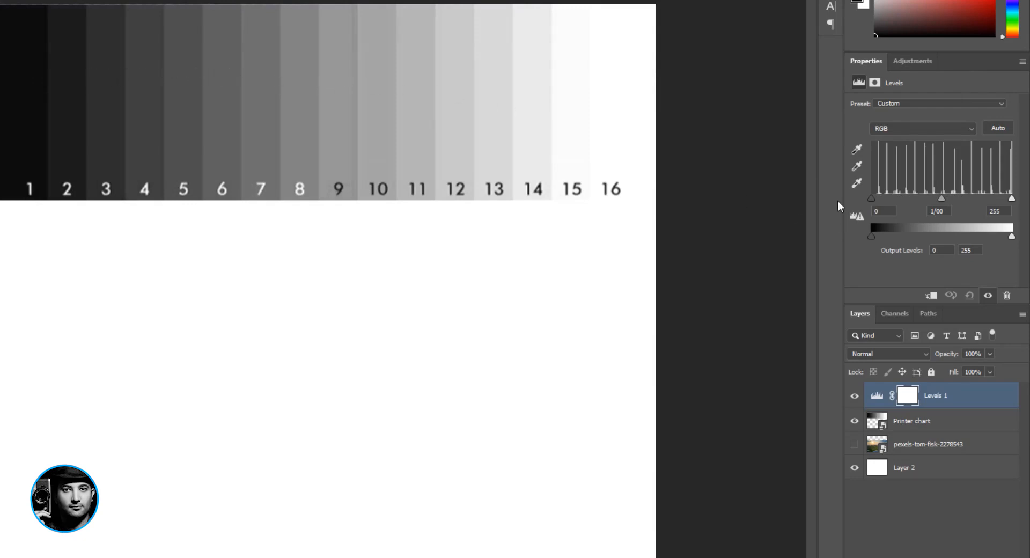
Step: Try a shadow input of 37 and a highlight input of 203 on the chart, and reset the Levels adjustment
mouse_move(872, 197)
mouse_down()
mouse_move(912, 199)
mouse_move(865, 193)
mouse_move(915, 195)
mouse_move(852, 192)
mouse_up()
mouse_move(1011, 198)
mouse_down()
mouse_move(962, 199)
mouse_move(1011, 198)
mouse_up()
mouse_move(875, 198)
mouse_down()
mouse_move(912, 197)
mouse_move(870, 198)
mouse_up()
drag(870, 198, 890, 198)
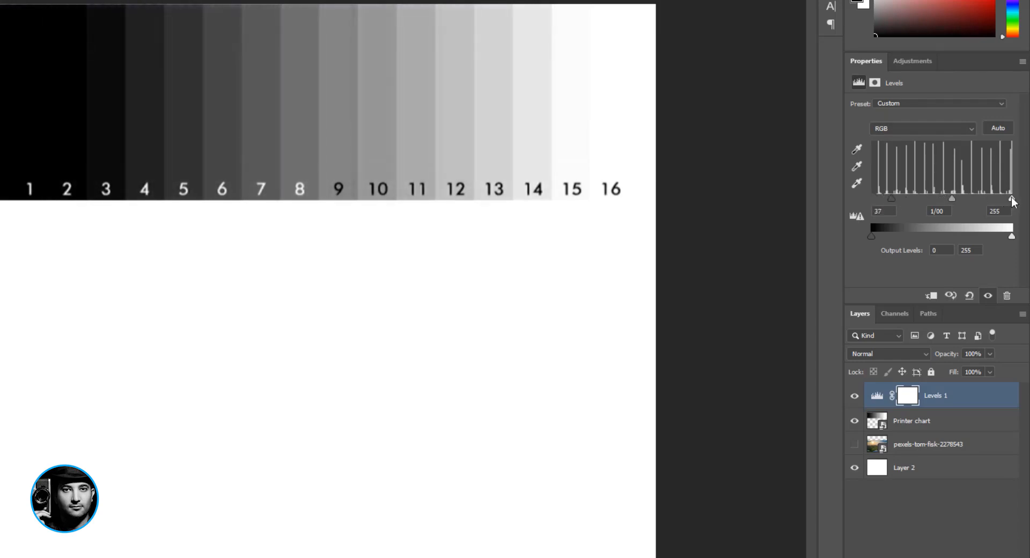
drag(1011, 197, 983, 197)
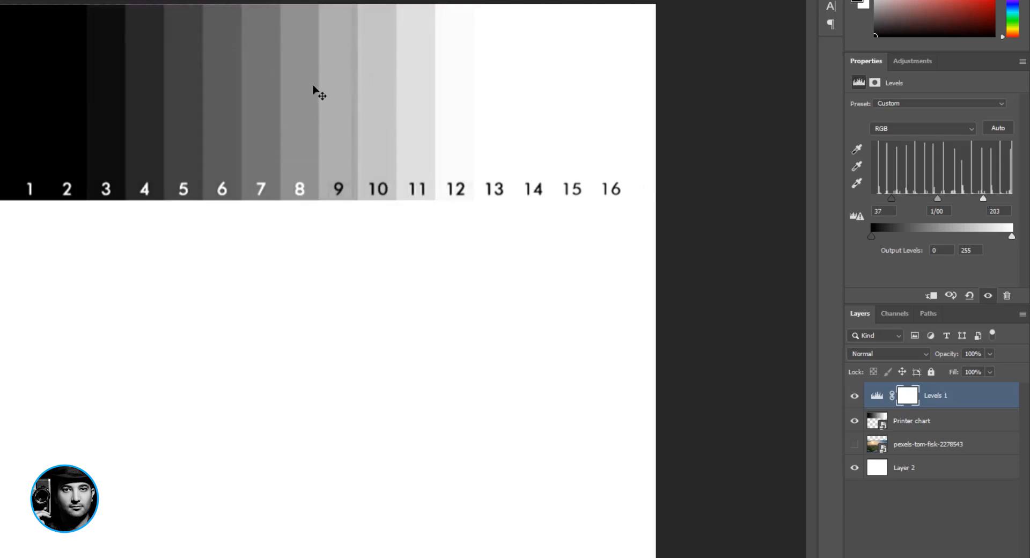
click(969, 296)
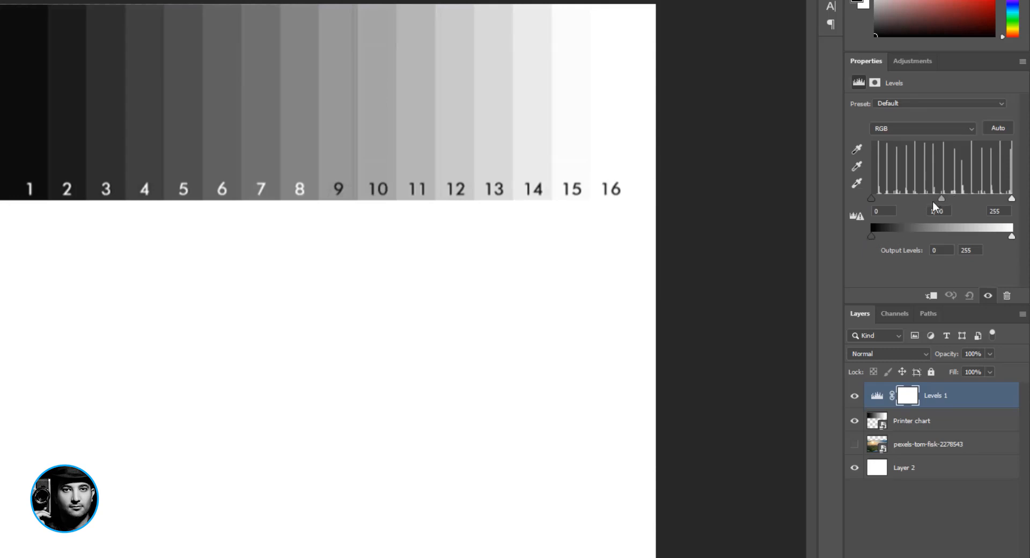
Step: Try midtone inputs of 0/48 and 2/01 on the chart, and reset the Levels adjustment
drag(941, 198, 971, 198)
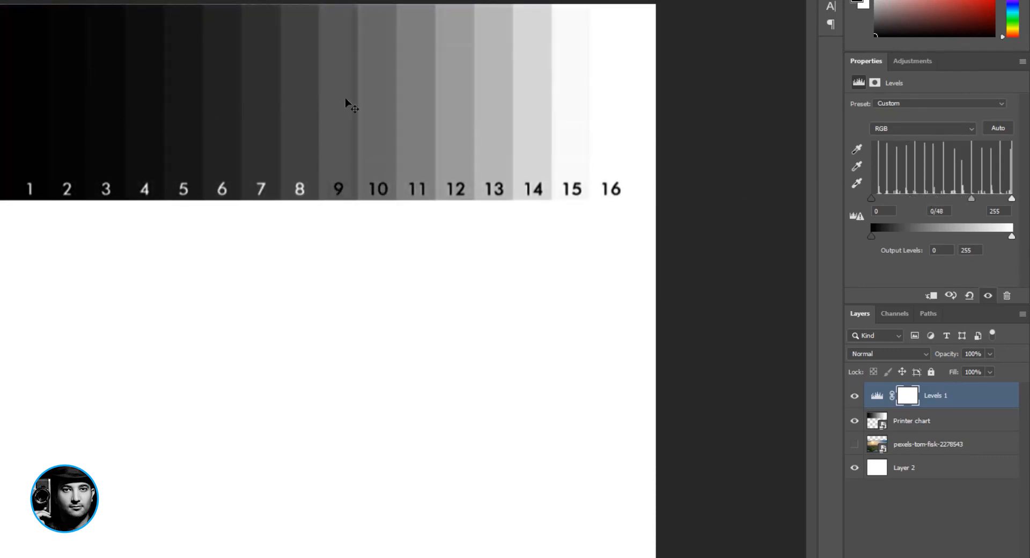
drag(970, 198, 906, 198)
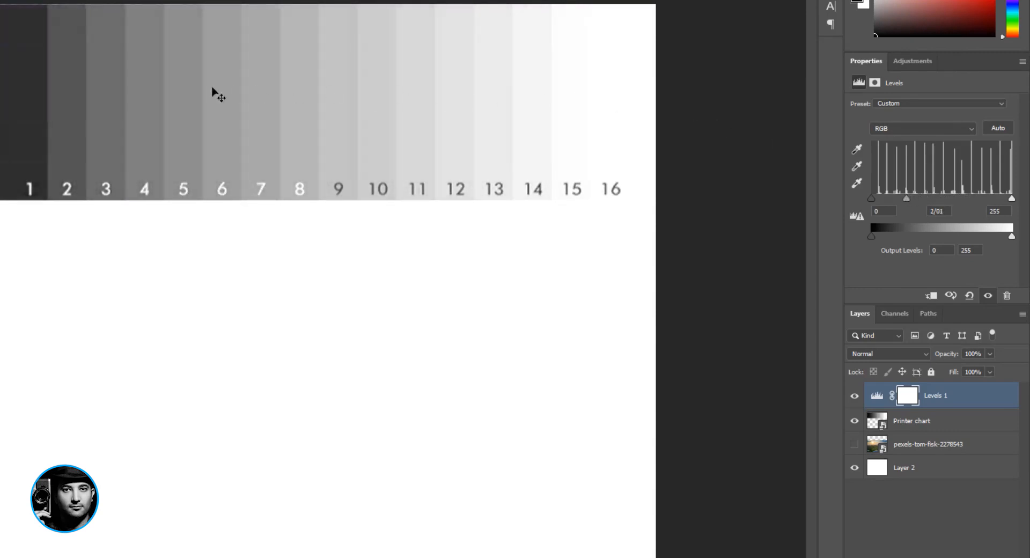
click(968, 295)
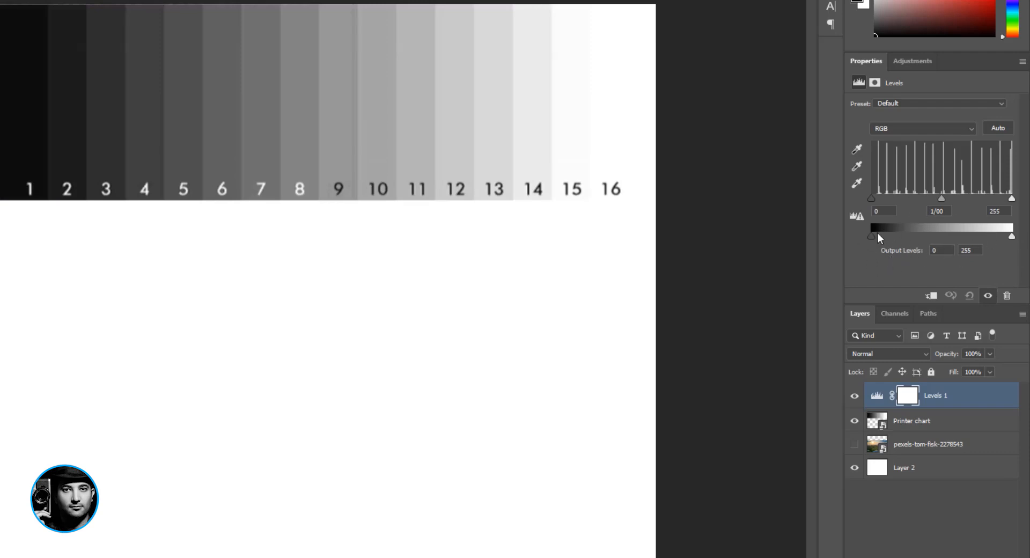
Step: Try a shadow input of 72 on the chart and return it to 0
click(871, 197)
drag(872, 201, 912, 198)
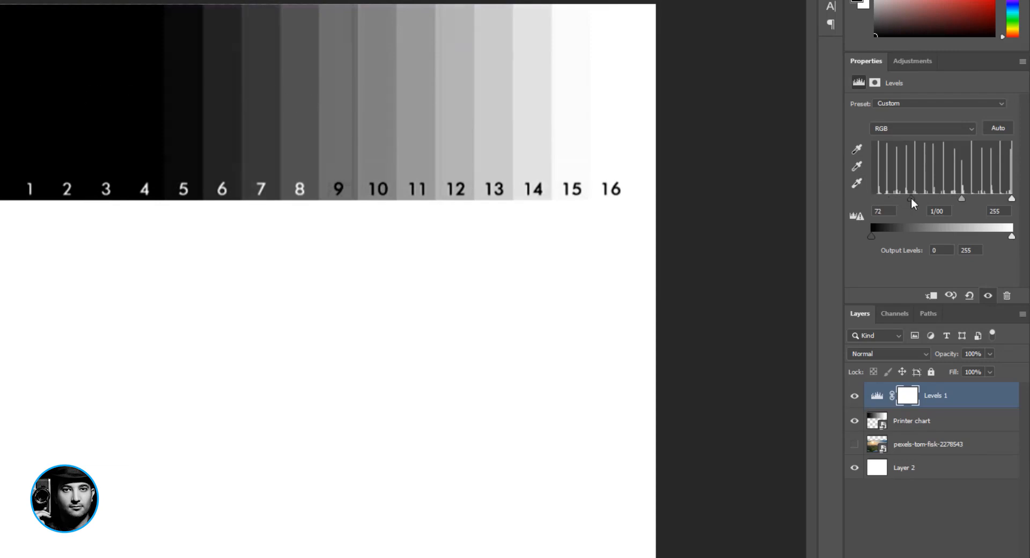
drag(911, 197, 851, 195)
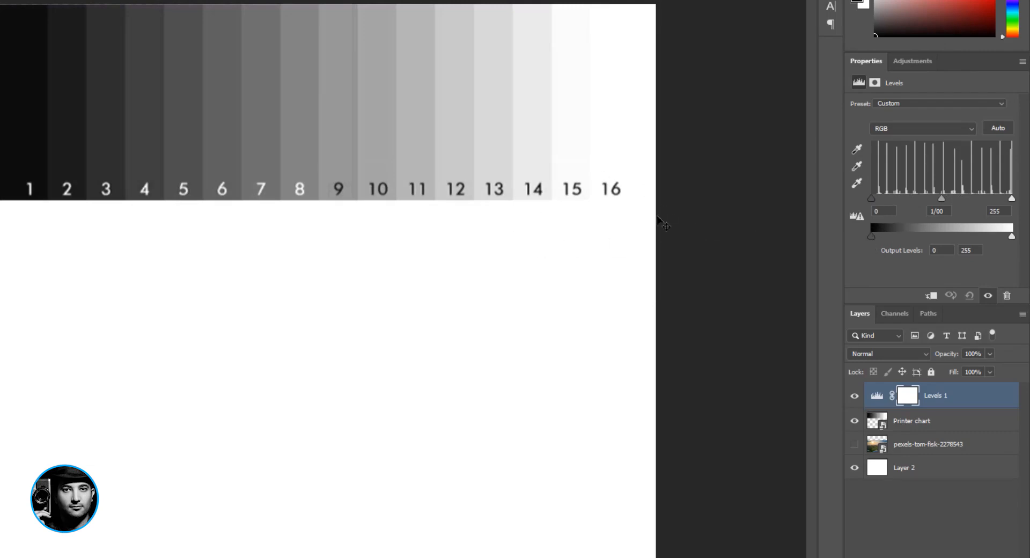
Step: Try a black output level of 35 with a shadow input of 59, and return both to 0
drag(874, 239, 894, 236)
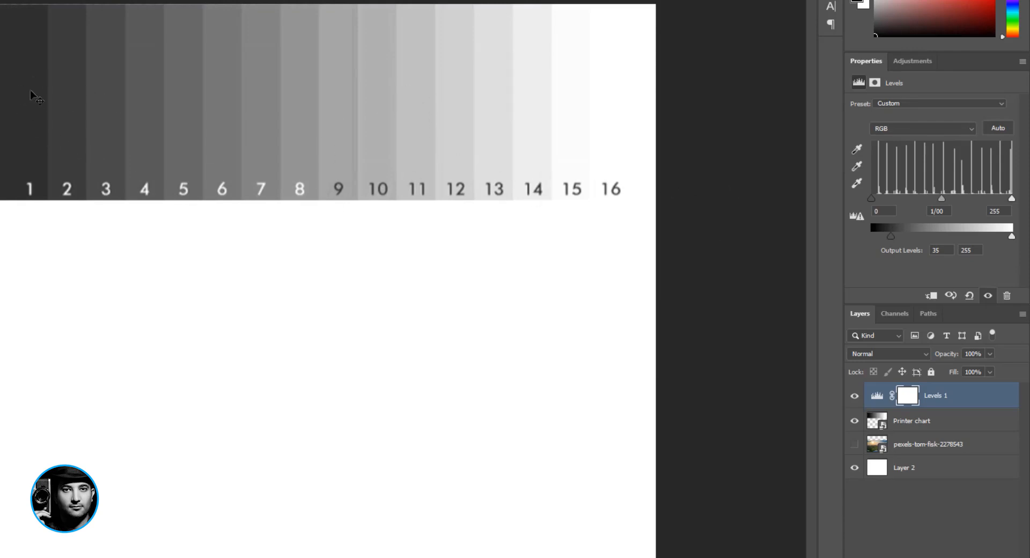
drag(874, 198, 903, 197)
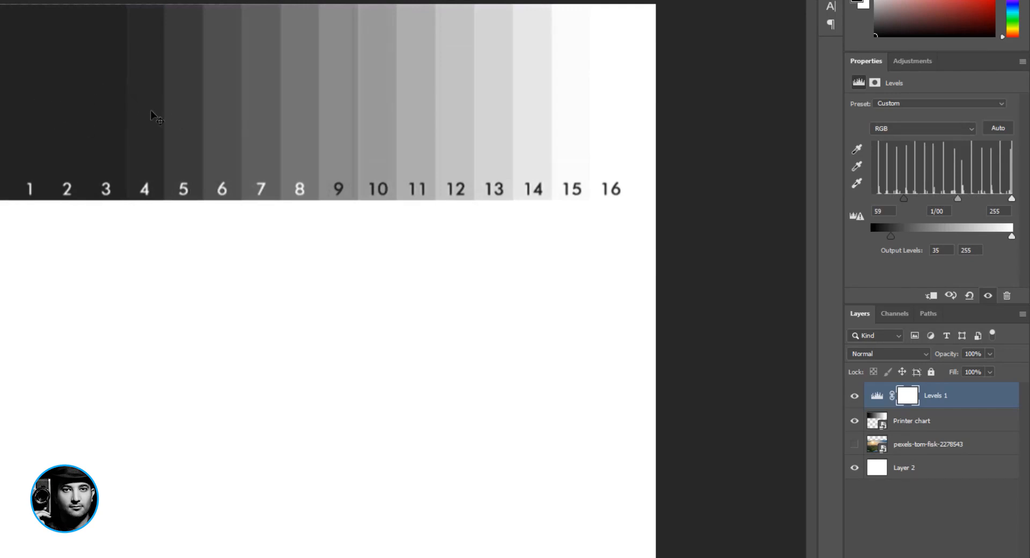
drag(901, 199, 868, 197)
drag(894, 237, 871, 236)
Step: Try a shadow input of 46 with a black output level of 37, and return both to 0
drag(872, 198, 897, 196)
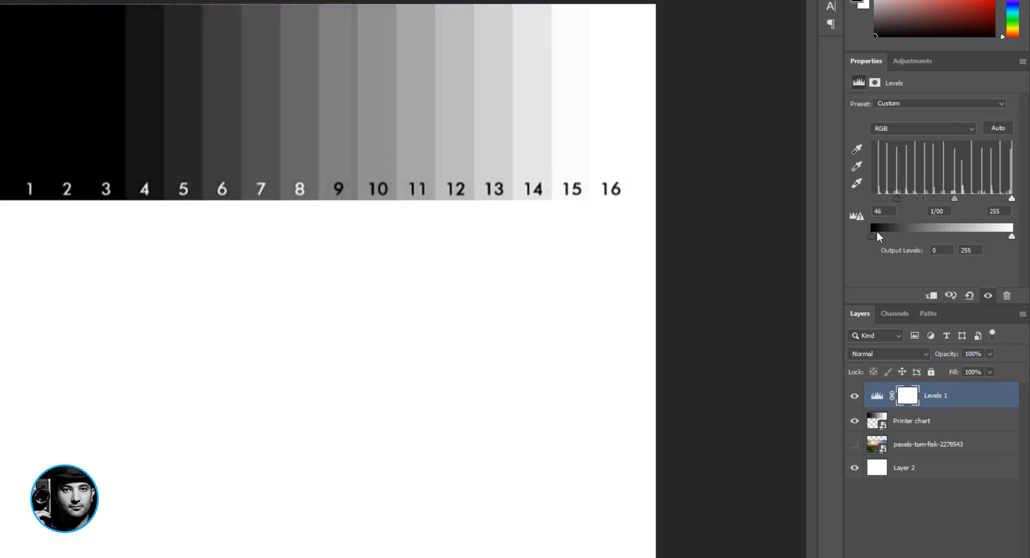
mouse_move(871, 236)
mouse_down()
mouse_move(898, 233)
mouse_move(866, 234)
mouse_move(891, 236)
mouse_up()
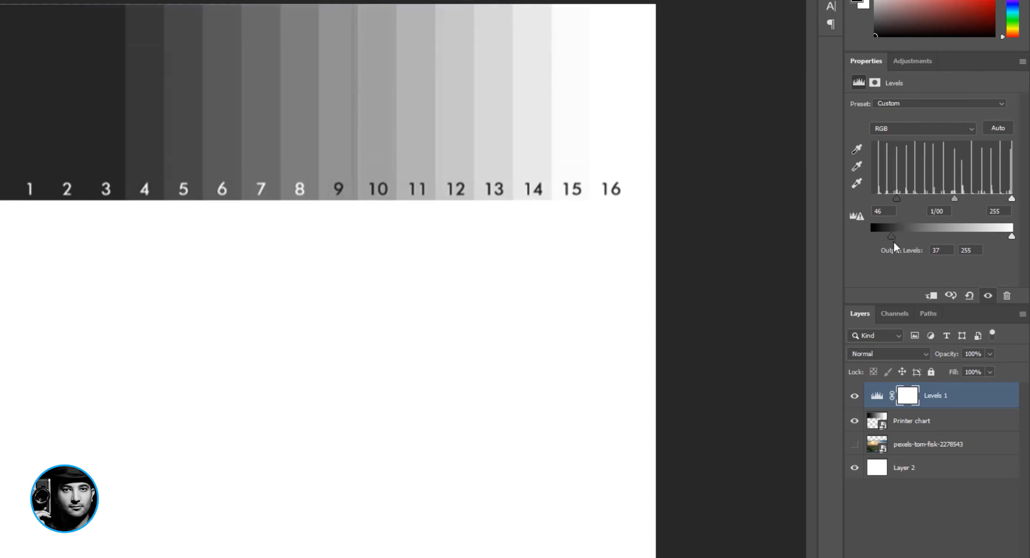
drag(889, 237, 870, 236)
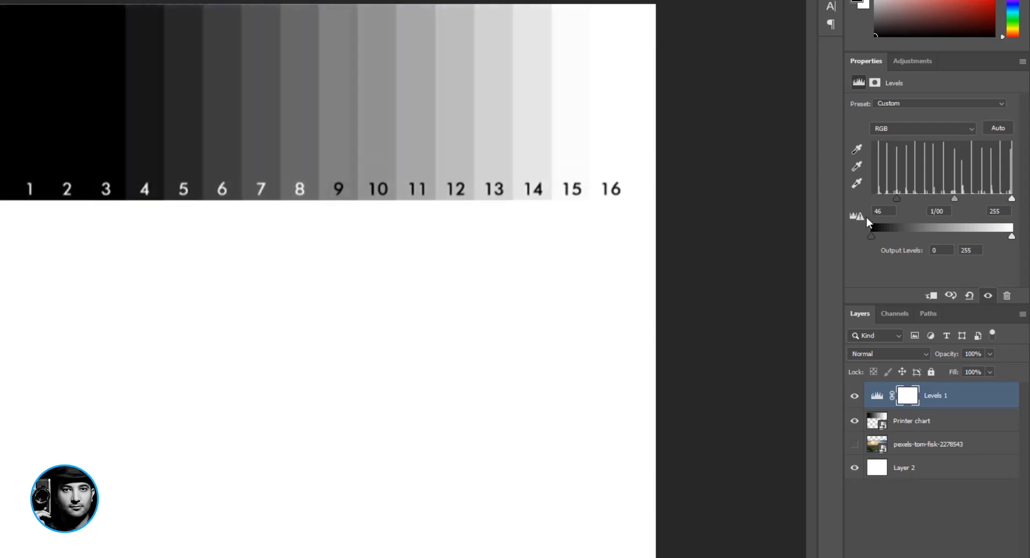
drag(896, 198, 871, 198)
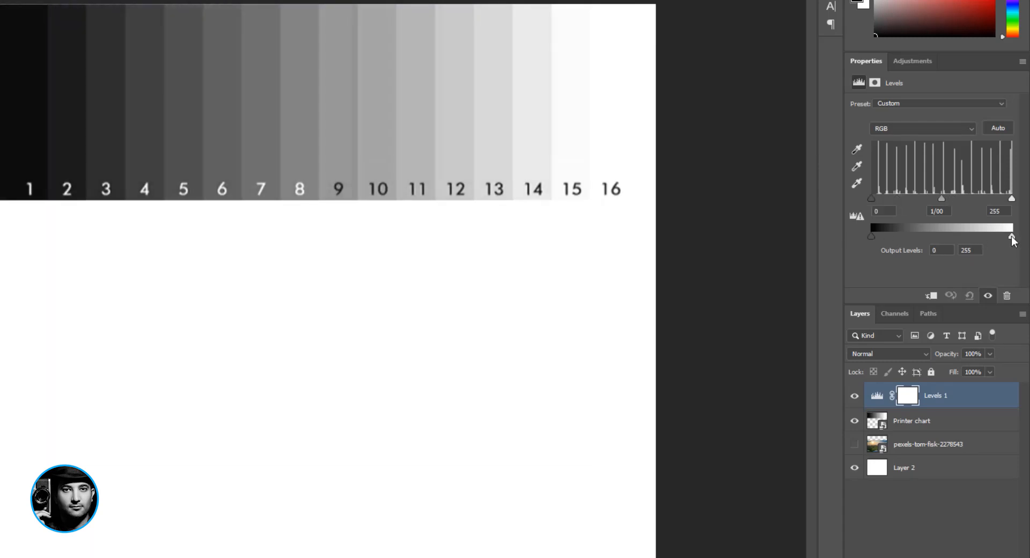
Step: Try a white output level of 185 with a highlight input of 182, and return both to 255
drag(1012, 237, 973, 236)
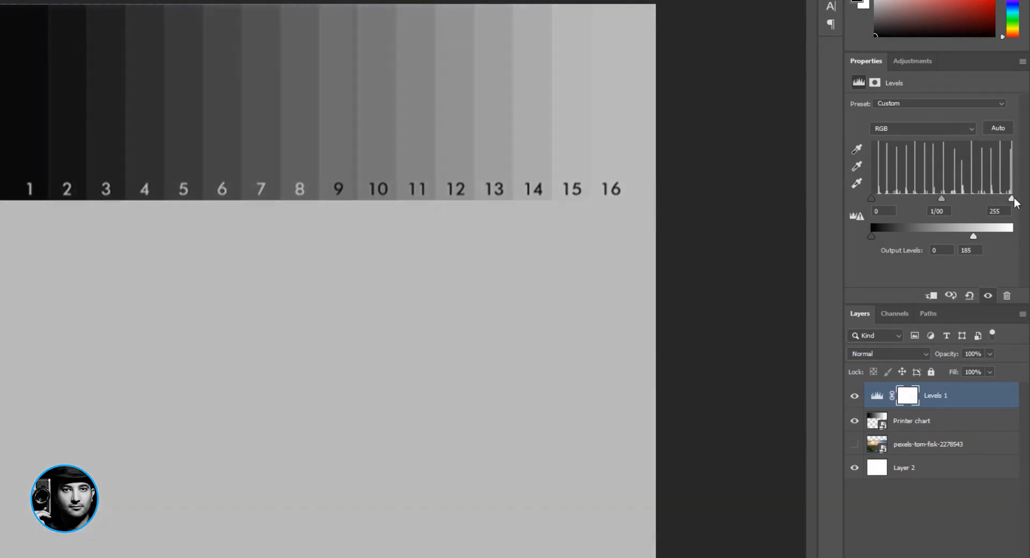
drag(1011, 198, 971, 197)
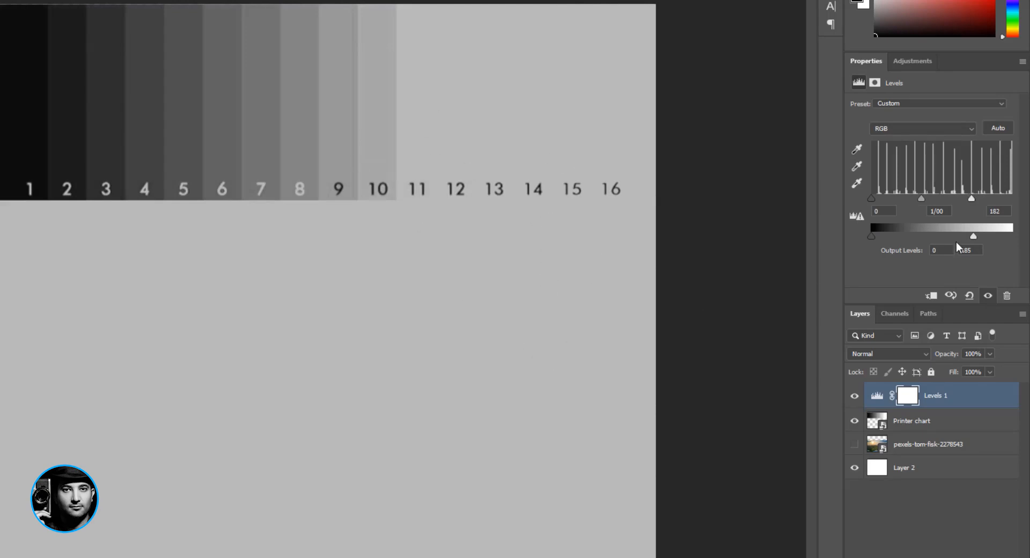
drag(974, 237, 1011, 236)
drag(971, 198, 1012, 198)
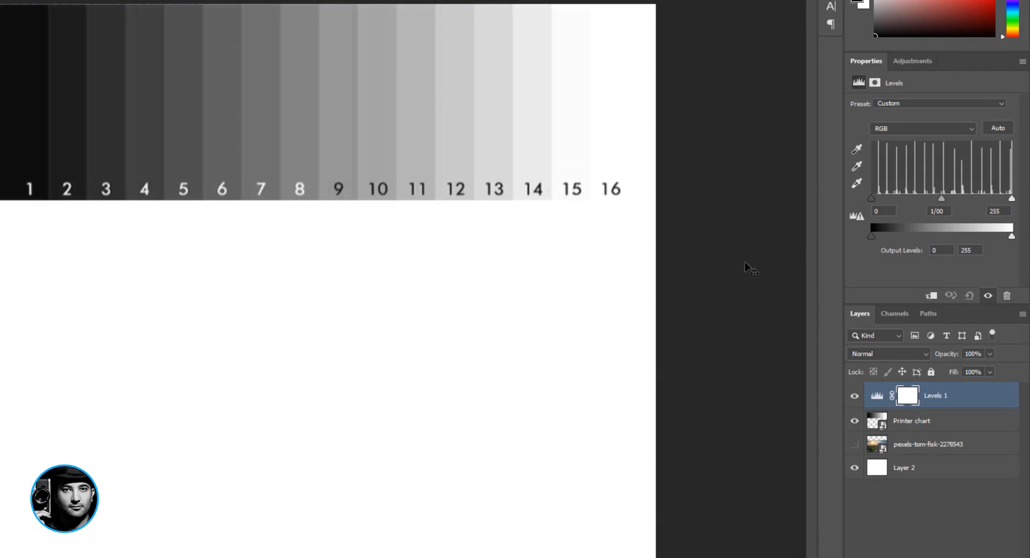
Step: Show the landscape photo layer and set the Levels shadow input to 24 and highlight input to 208
click(854, 443)
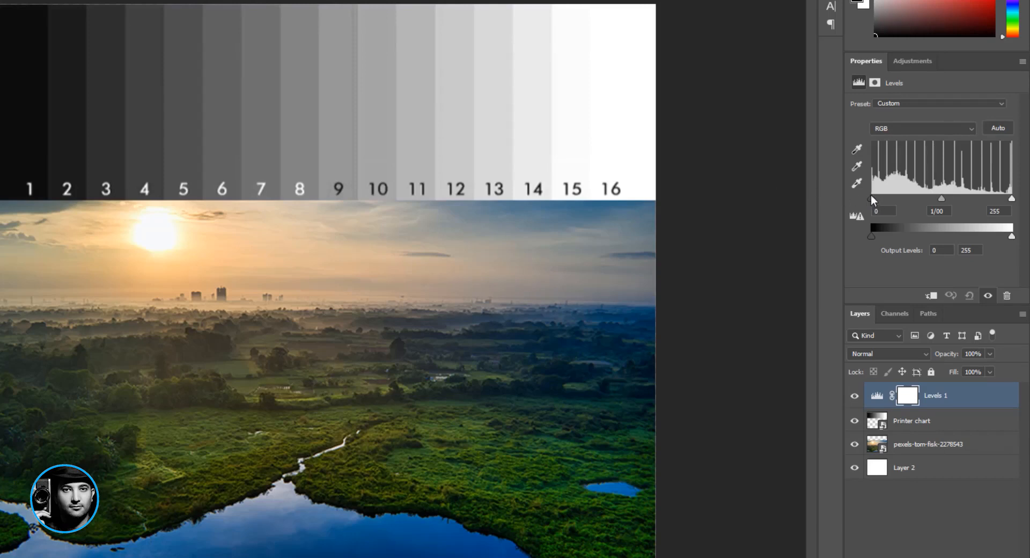
drag(869, 199, 884, 198)
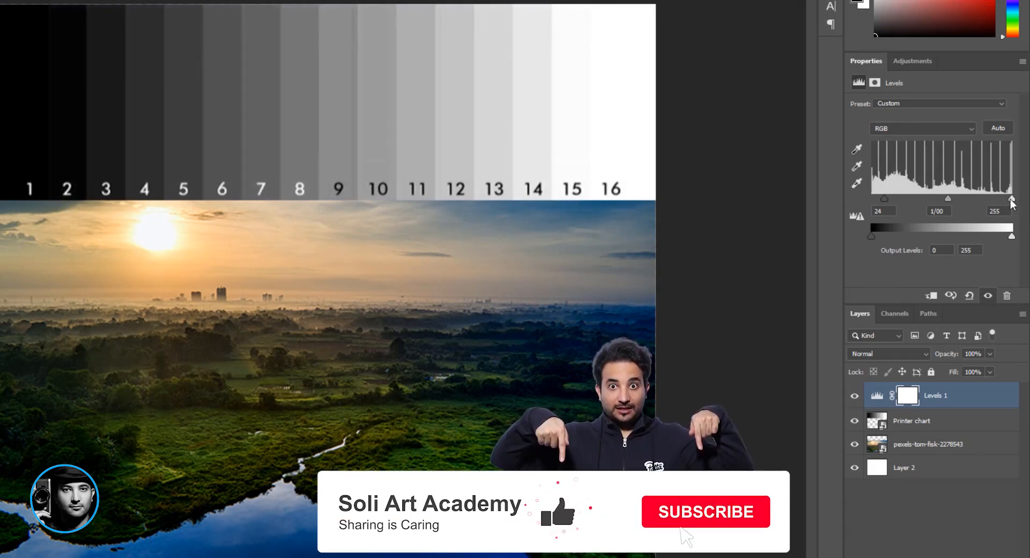
drag(1011, 198, 987, 199)
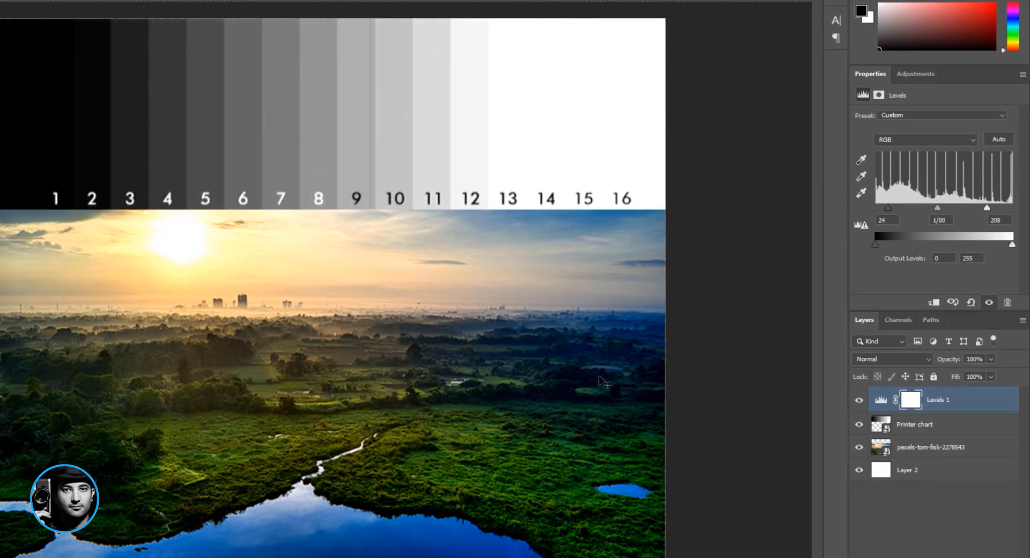
Step: Try output levels of 17 and 213 with a shadow input of 19 on the photo, and reset the Levels adjustment
drag(879, 244, 882, 245)
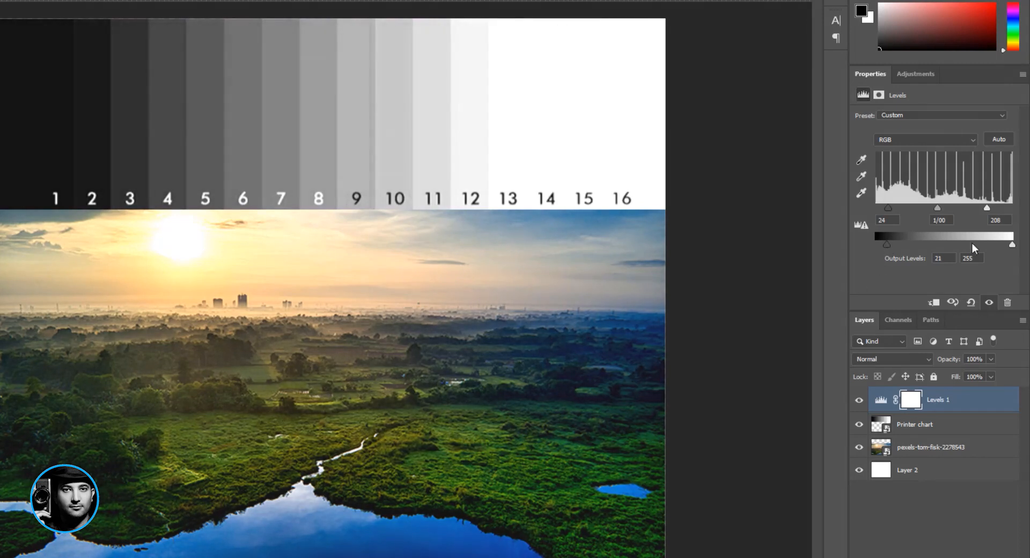
drag(1011, 246, 989, 243)
drag(886, 245, 896, 244)
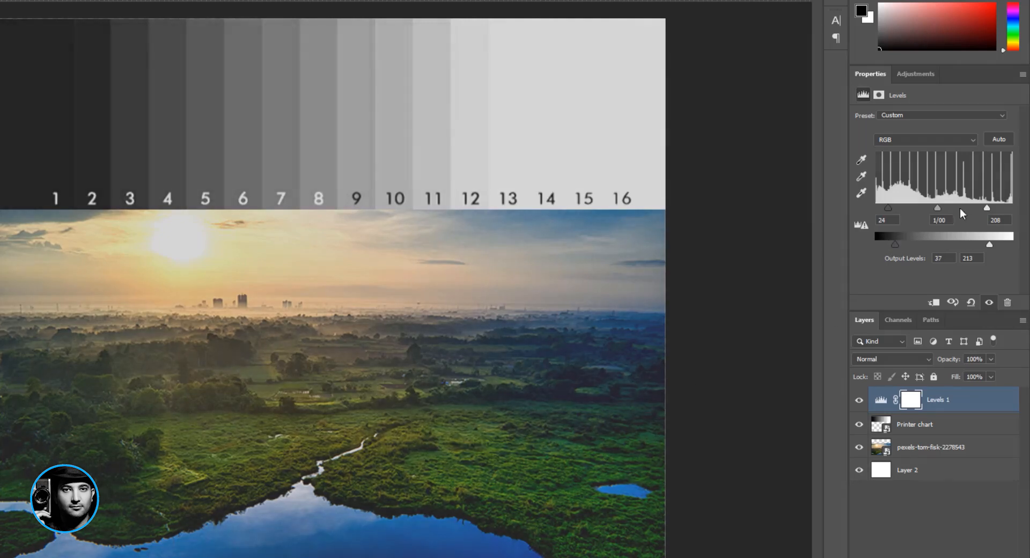
mouse_move(885, 209)
mouse_down()
mouse_move(900, 207)
mouse_move(885, 206)
mouse_up()
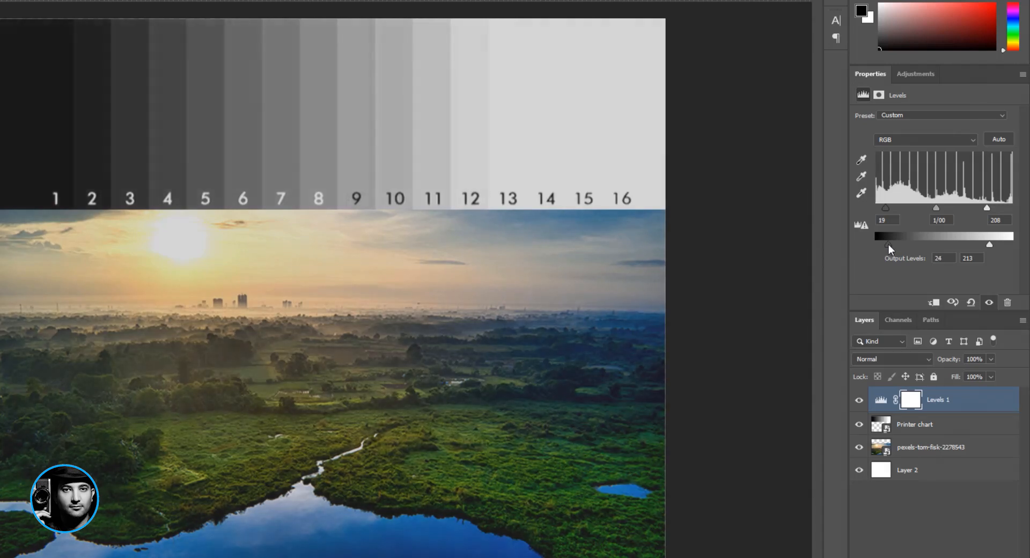
drag(888, 244, 883, 243)
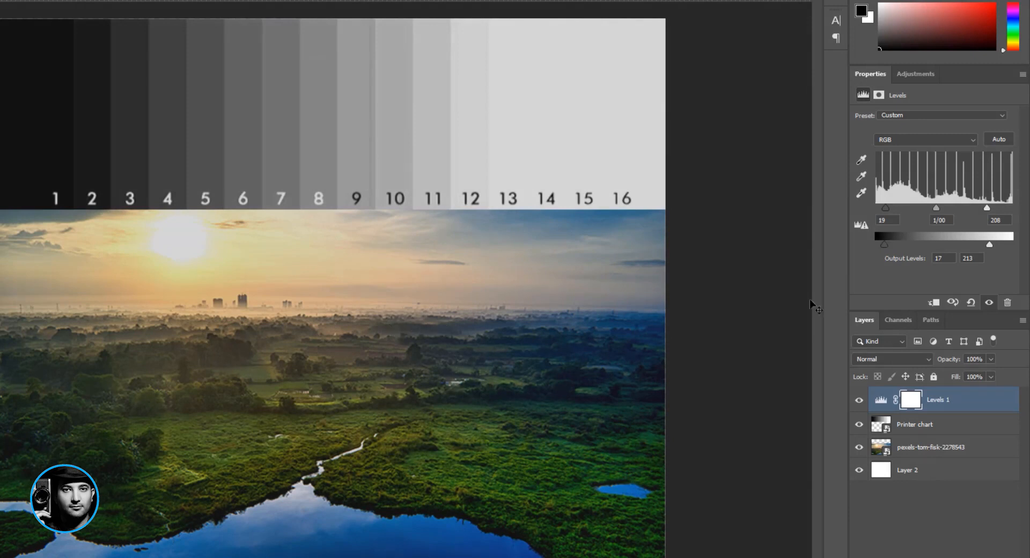
click(970, 302)
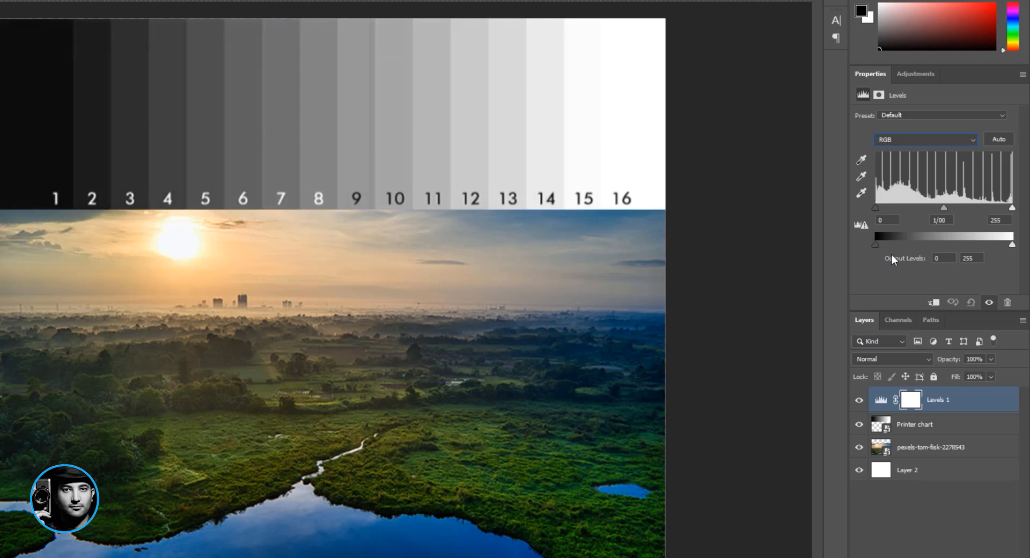
Step: Try a shadow input of 41 and a highlight input of 215 in the Red channel, and reset the Levels adjustment
click(906, 140)
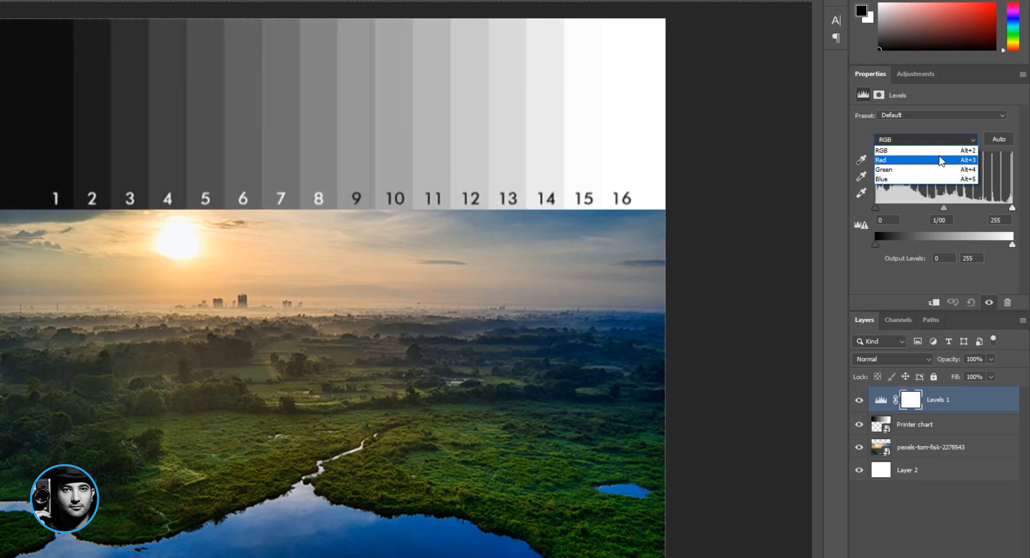
click(911, 160)
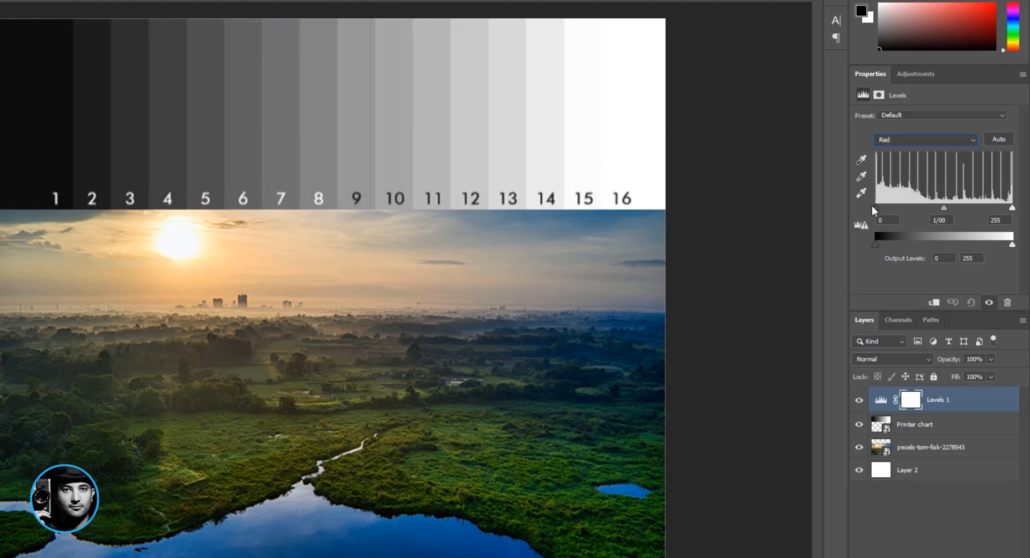
drag(875, 208, 897, 205)
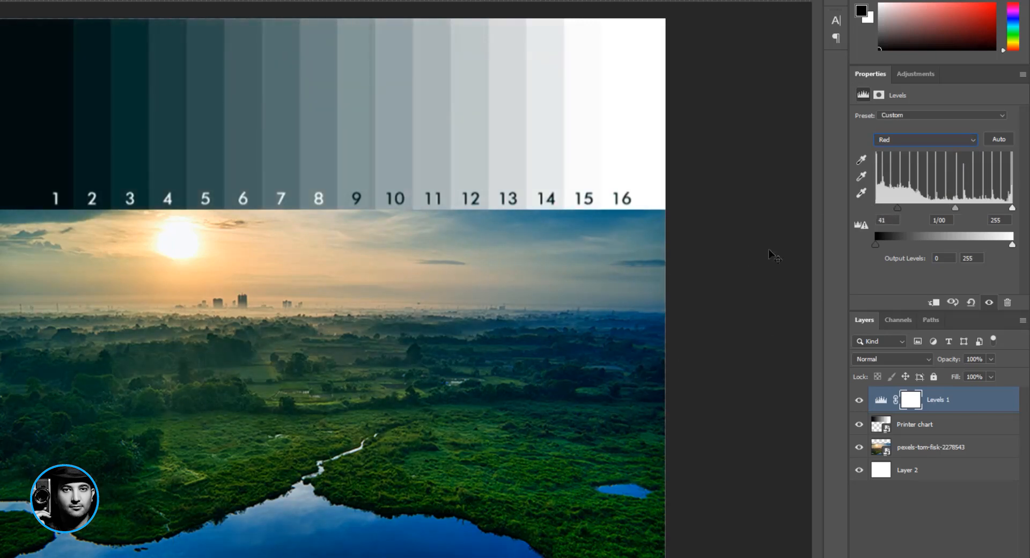
drag(897, 206, 855, 207)
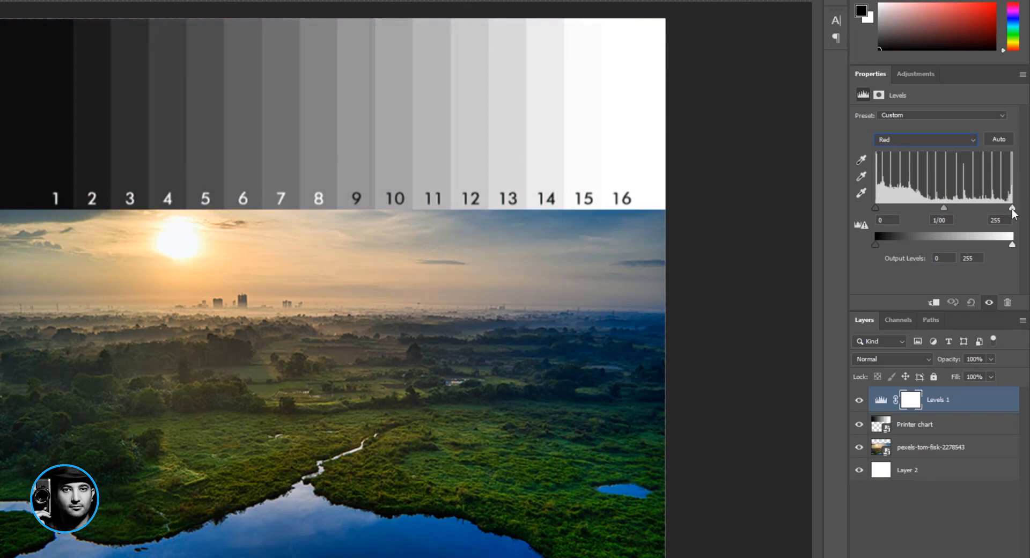
drag(1010, 208, 989, 208)
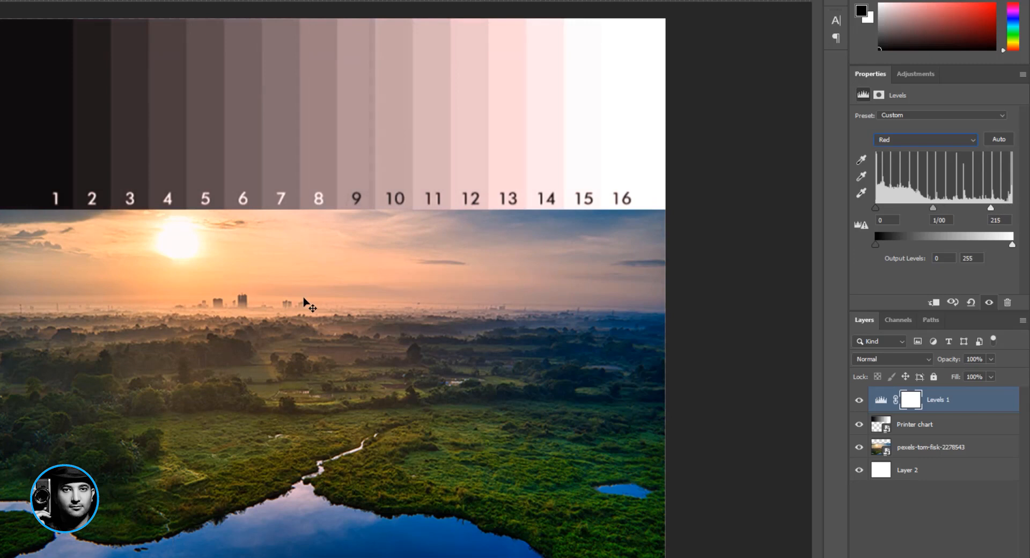
click(971, 302)
Step: Set the Green channel's shadow input to 55 in the Levels adjustment
click(892, 141)
click(892, 166)
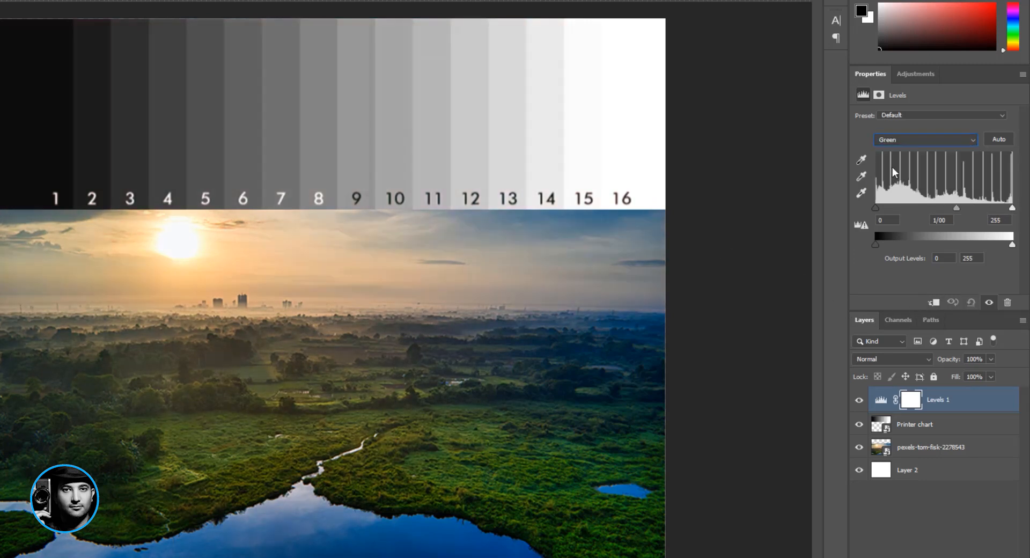
drag(875, 207, 904, 206)
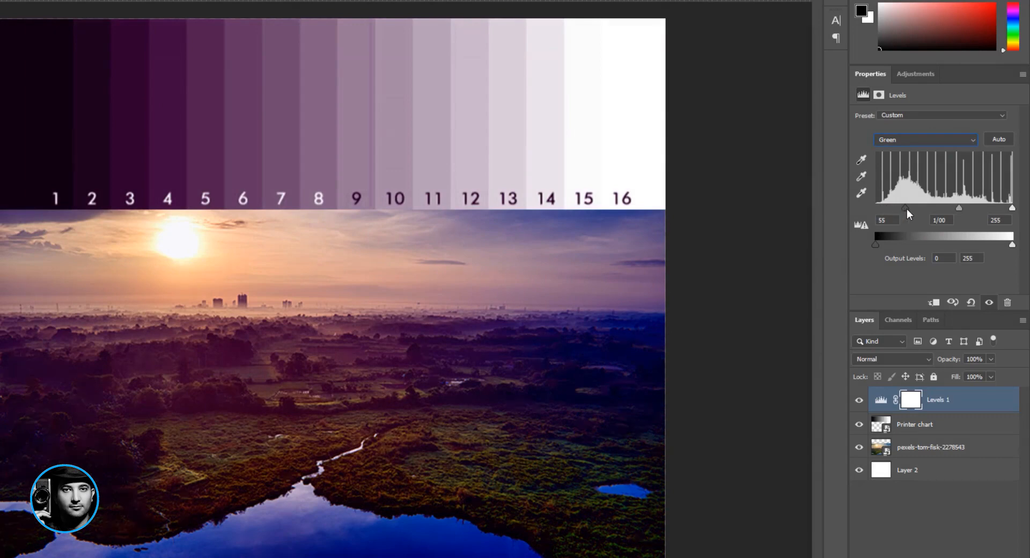
Step: Restore the Green channel's shadow input to 0, try a highlight input of 195, and reset the Levels adjustment
drag(905, 208, 838, 207)
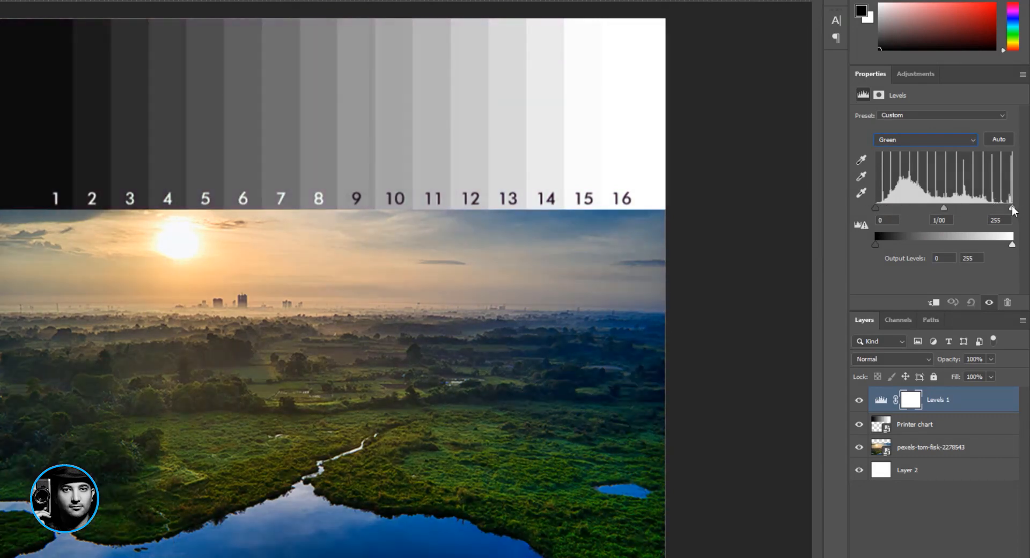
drag(1011, 207, 980, 206)
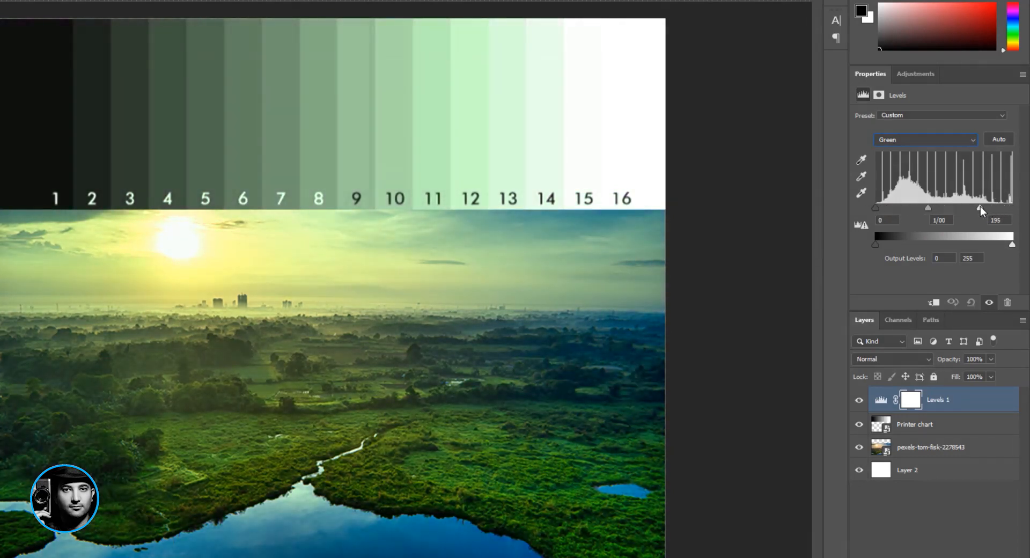
click(971, 304)
Step: Try a shadow input of 53 in the Levels adjustment's Blue channel, and return it to 0 with the highlight input at 255
click(880, 141)
click(887, 182)
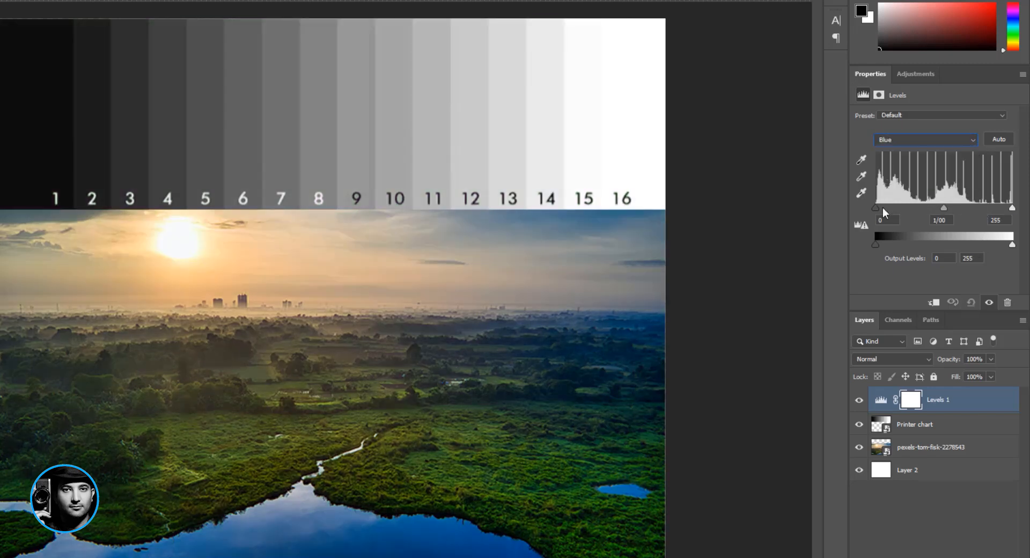
drag(876, 207, 903, 205)
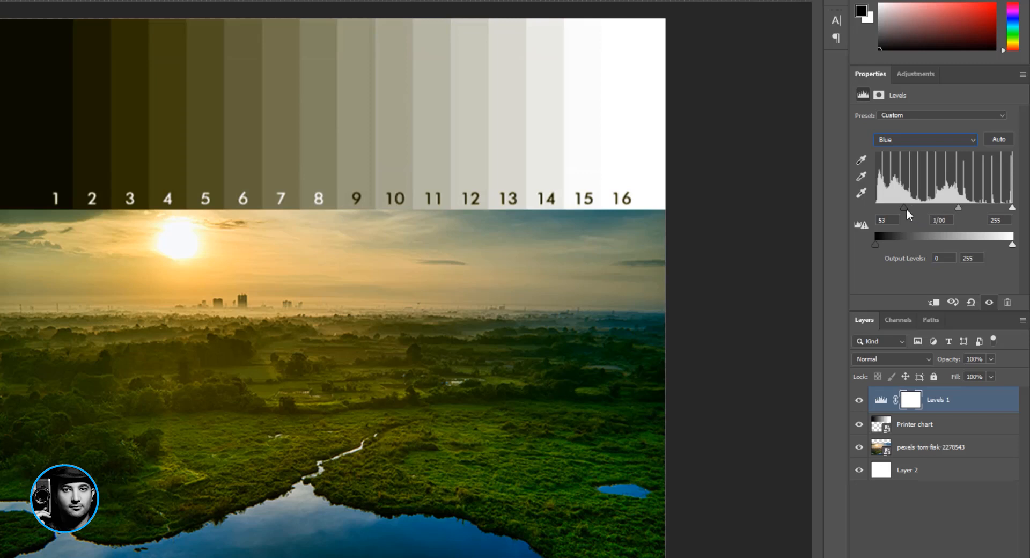
drag(904, 207, 838, 207)
mouse_move(1012, 207)
mouse_down()
mouse_move(965, 207)
mouse_move(1019, 207)
mouse_up()
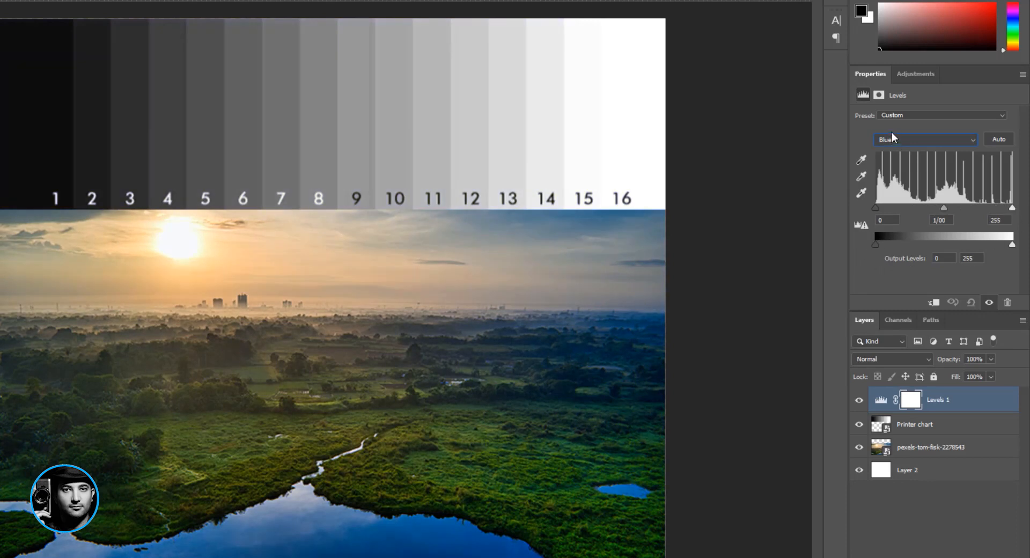
Step: Try a shadow output of 47 and a highlight output of 168 in the Blue channel, returning each to 0 and 255
drag(876, 246, 896, 243)
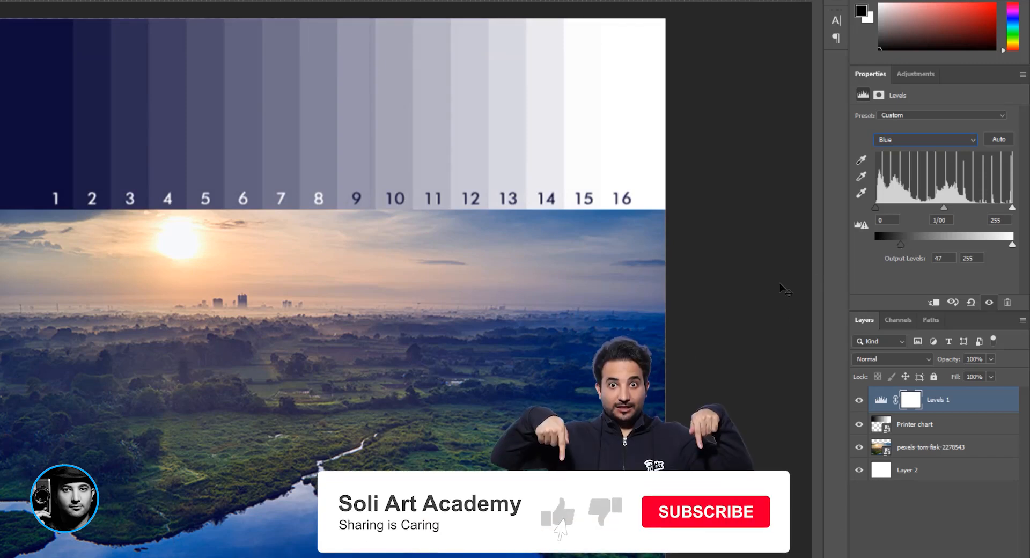
drag(898, 245, 875, 244)
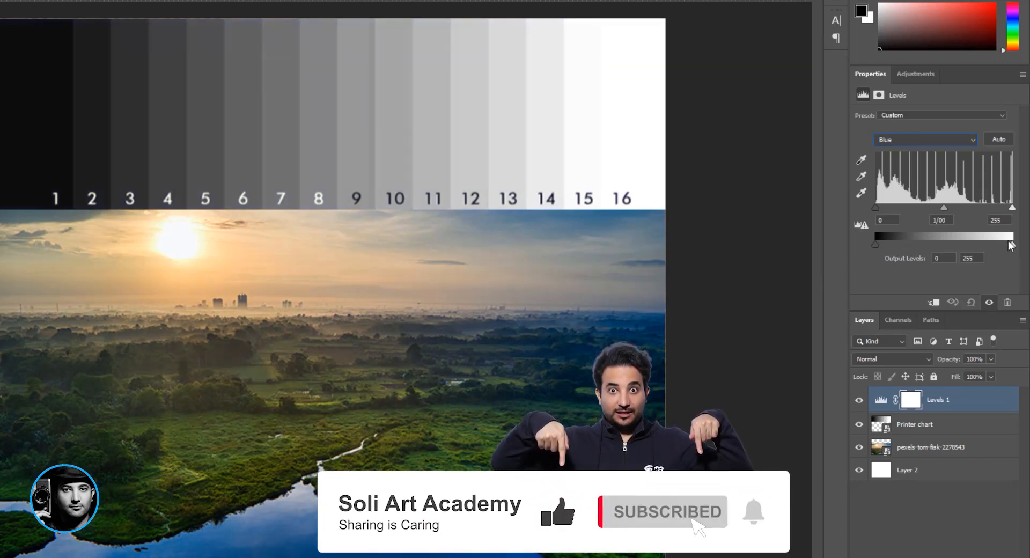
drag(1012, 245, 966, 245)
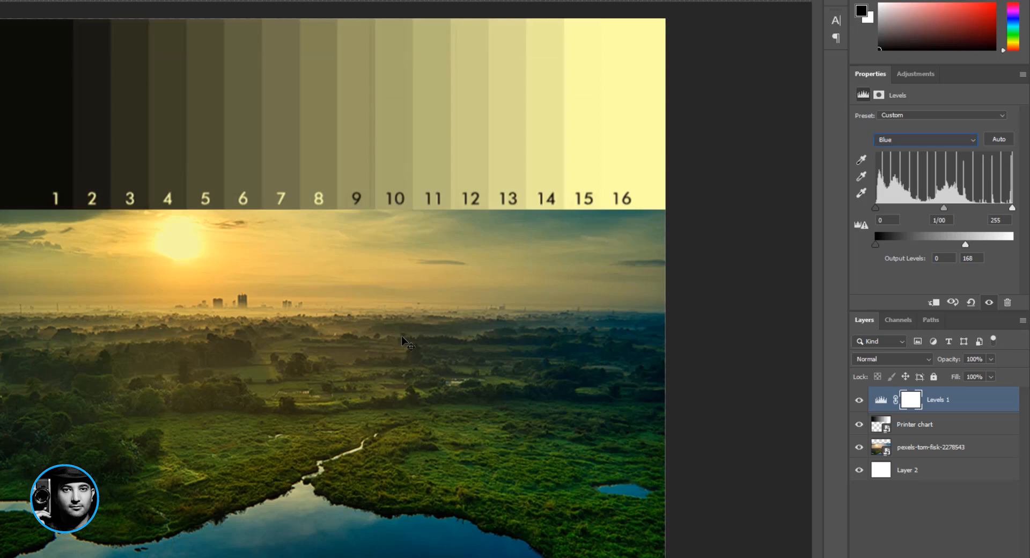
drag(968, 245, 1012, 245)
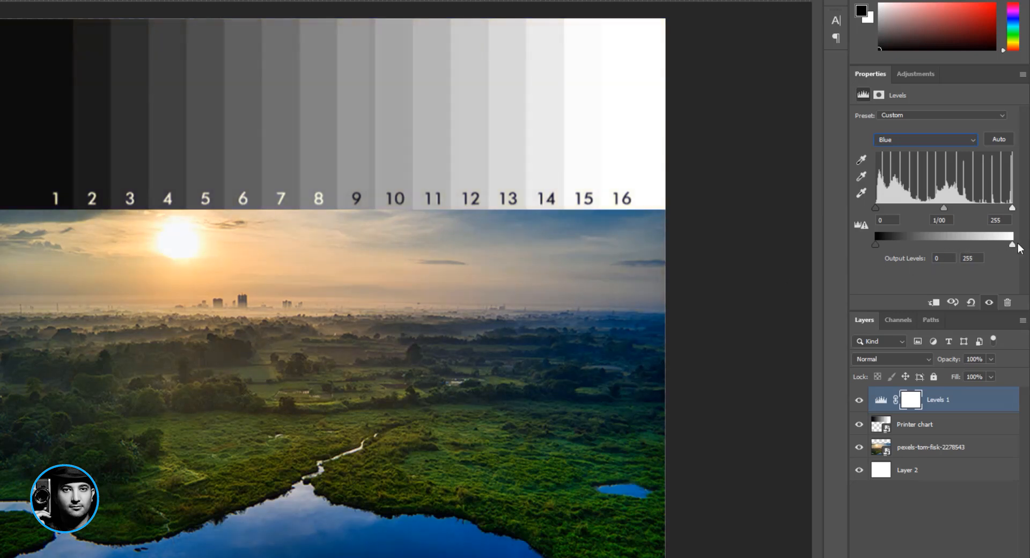